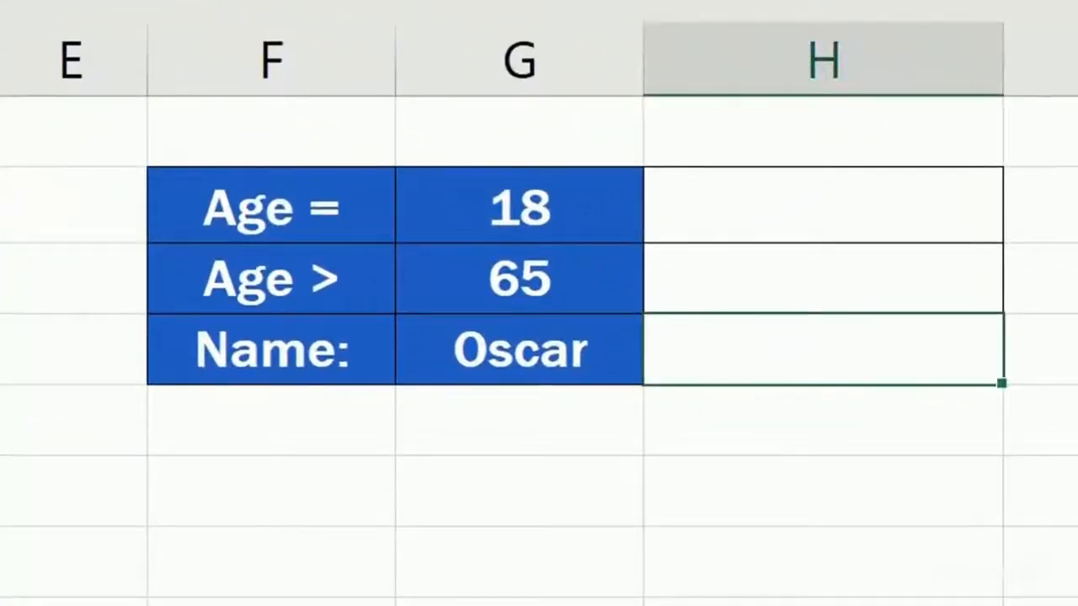
- Enter =COUNTIF(D3:D35,18) in cell H2 to count the people aged exactly 18
{"action": "left_click", "coordinate": [852, 210]}
{"action": "type", "text": "="}
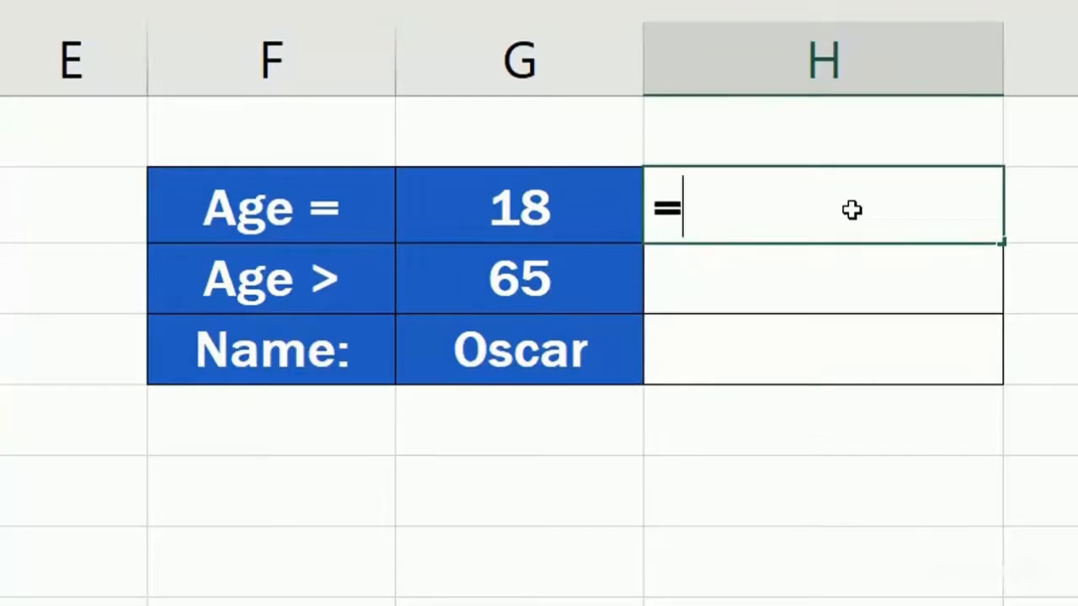
{"action": "type", "text": "c"}
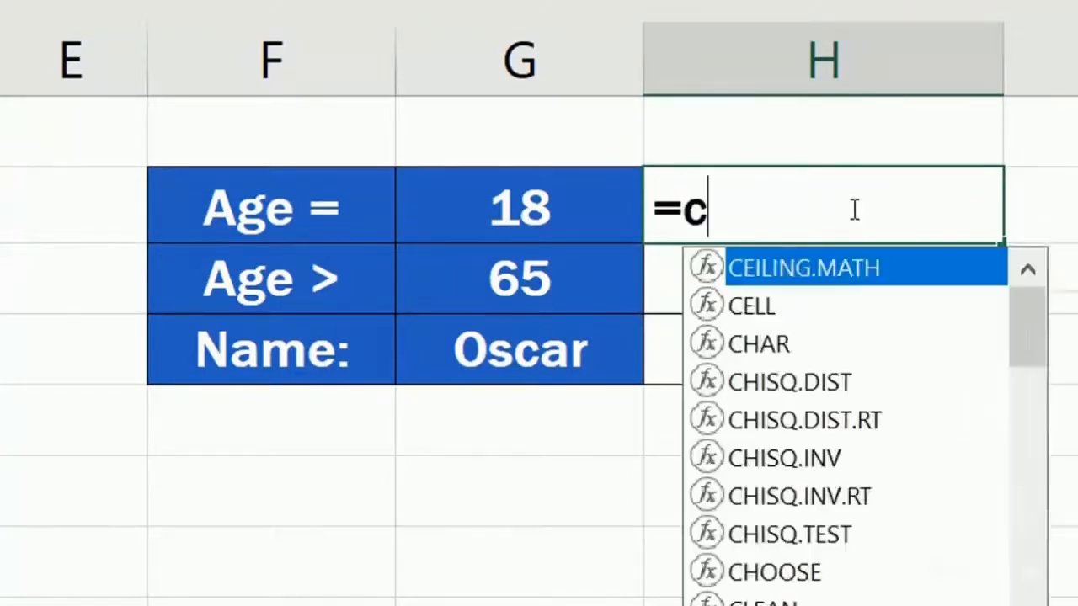
{"action": "type", "text": "ounti"}
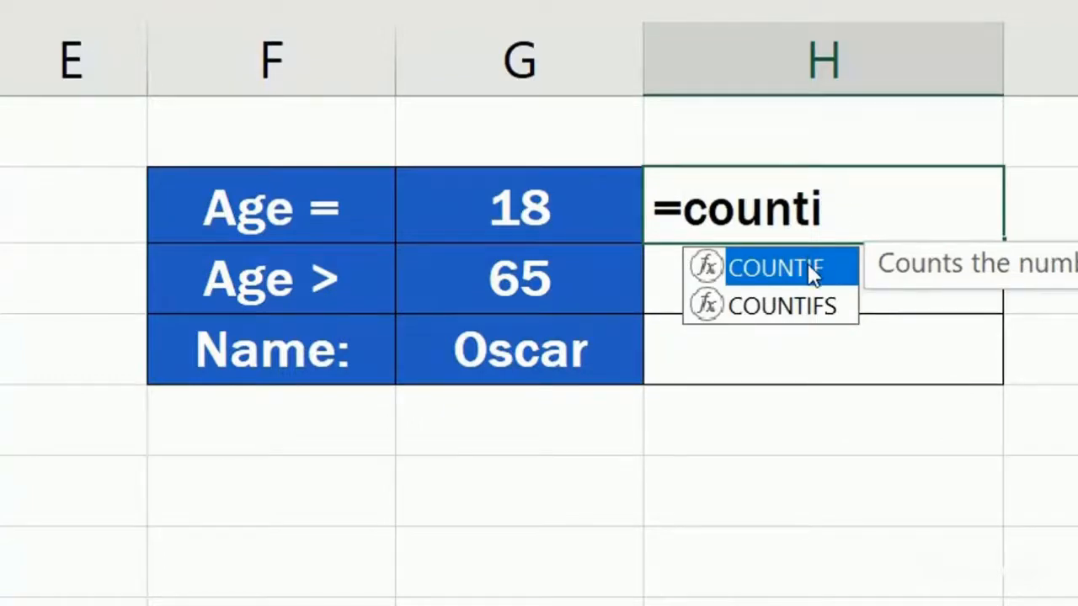
{"action": "double_click", "coordinate": [812, 270]}
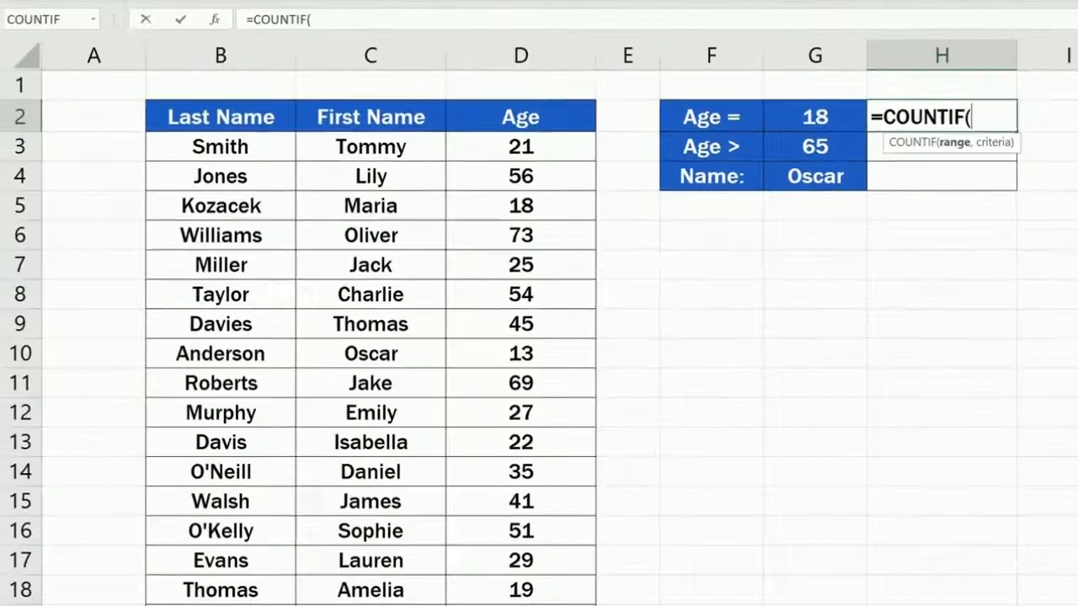
{"action": "left_click_drag", "start_coordinate": [562, 153], "coordinate": [551, 498]}
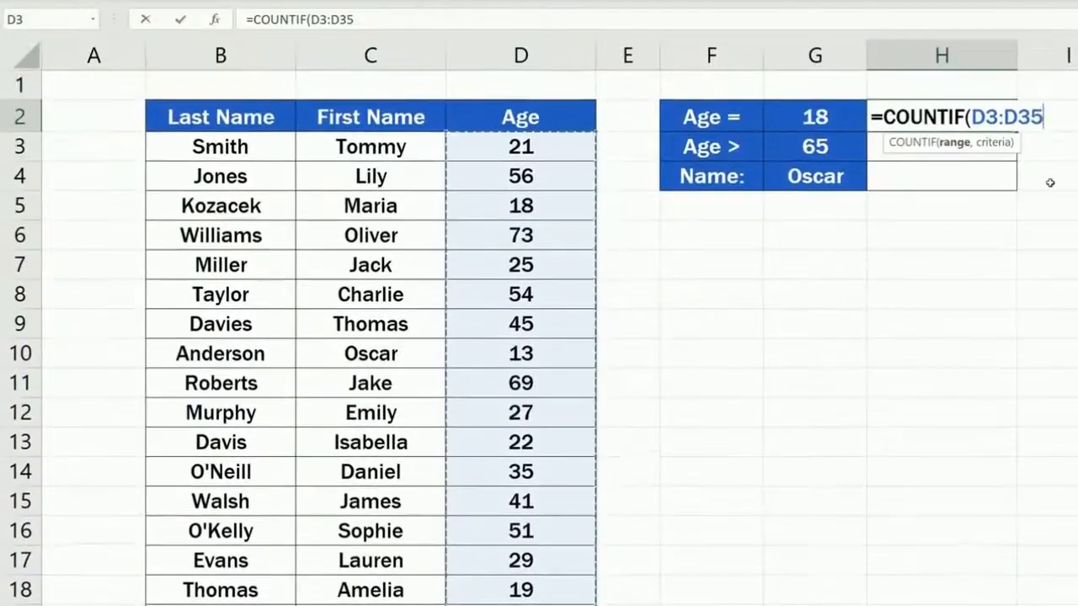
{"action": "type", "text": ","}
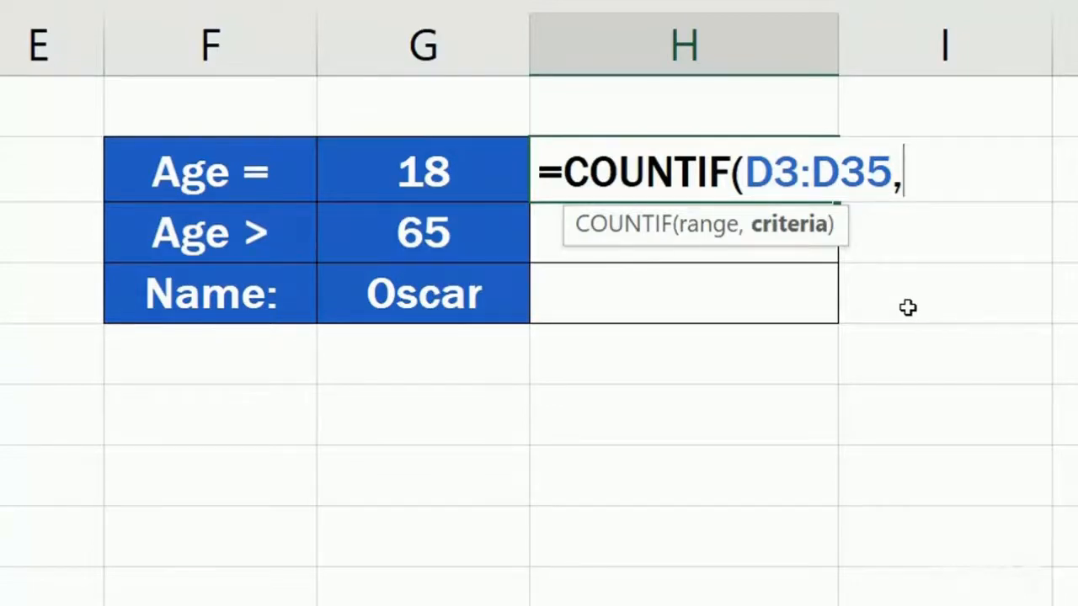
{"action": "type", "text": "18"}
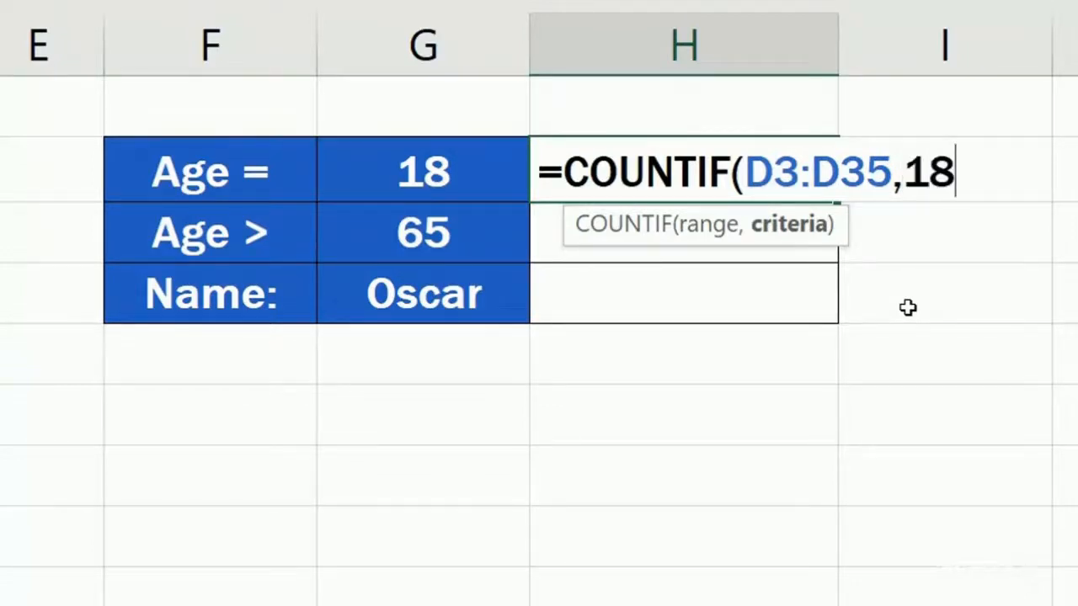
{"action": "type", "text": ")"}
{"action": "key", "text": "Return"}
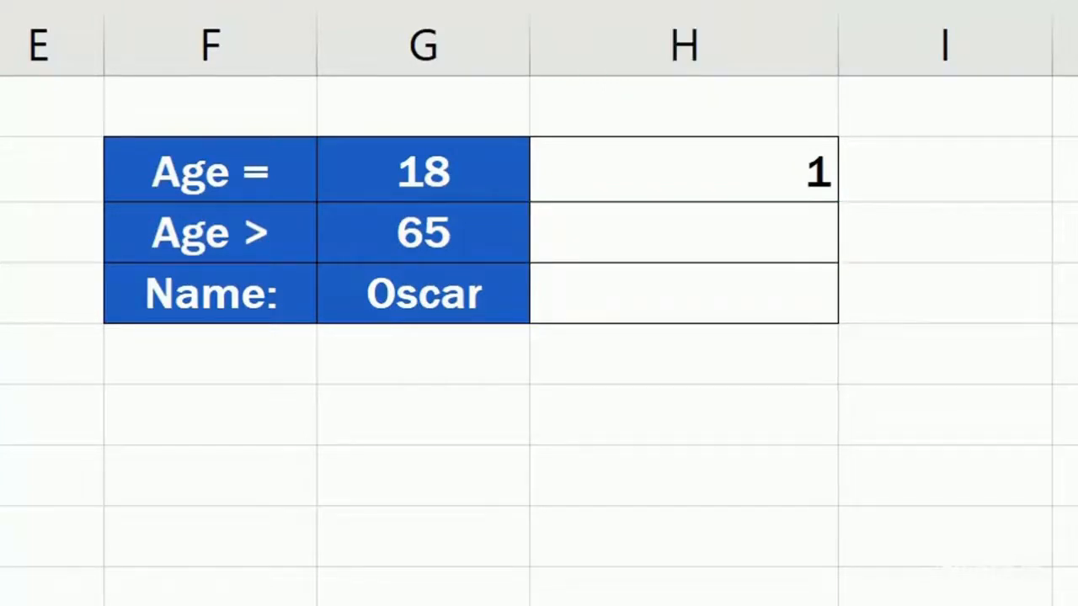
- Replace the fixed criterion in H2's COUNTIF formula with a reference to cell G2
{"action": "left_click", "coordinate": [760, 179]}
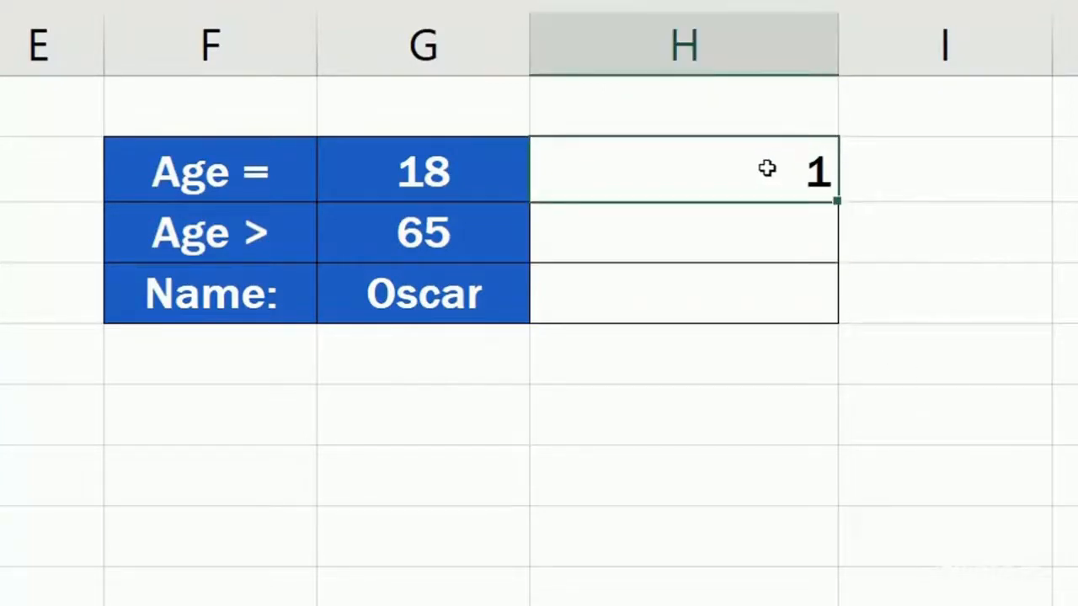
{"action": "double_click", "coordinate": [766, 168]}
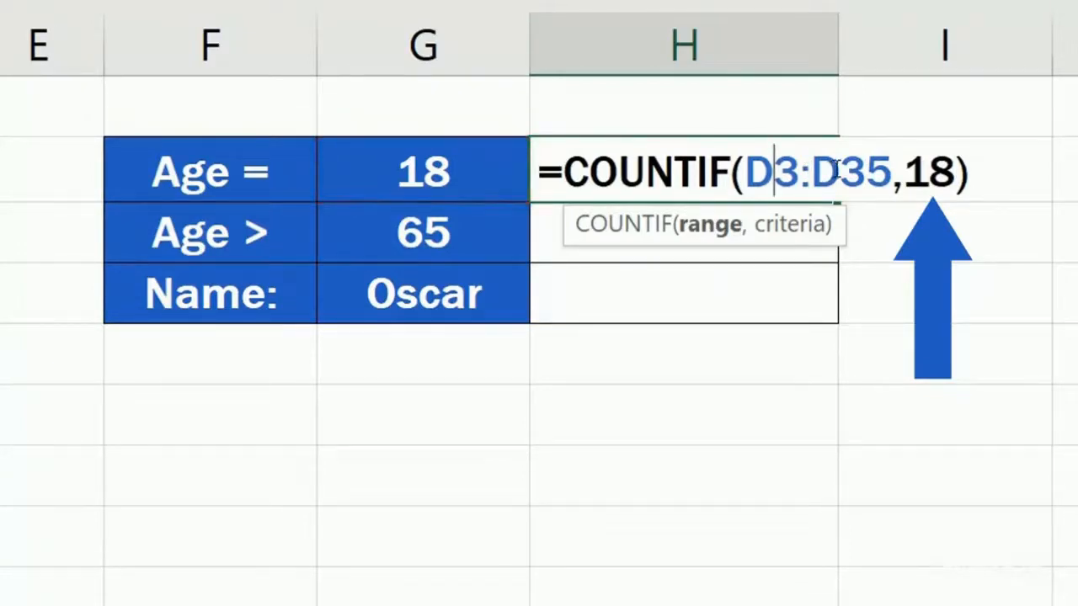
{"action": "left_click_drag", "start_coordinate": [904, 169], "coordinate": [956, 169]}
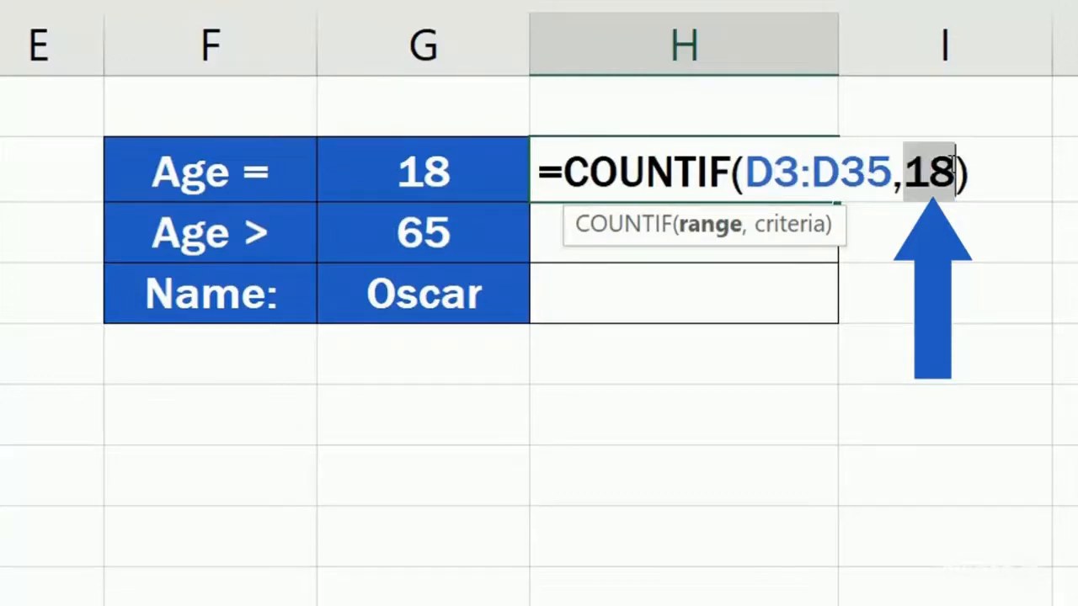
{"action": "type", "text": "G2"}
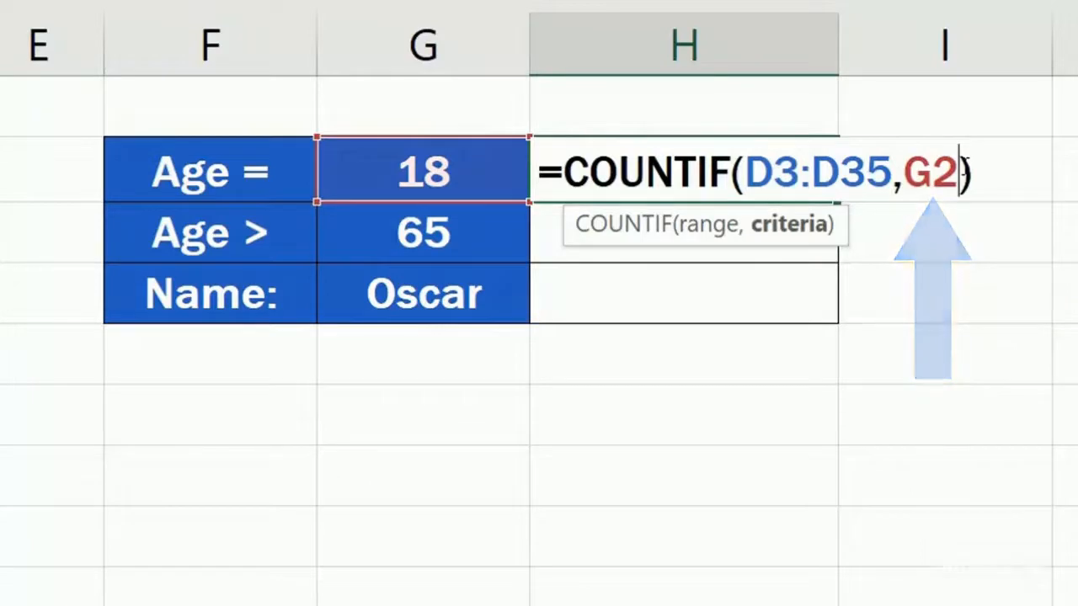
{"action": "key", "text": "Return"}
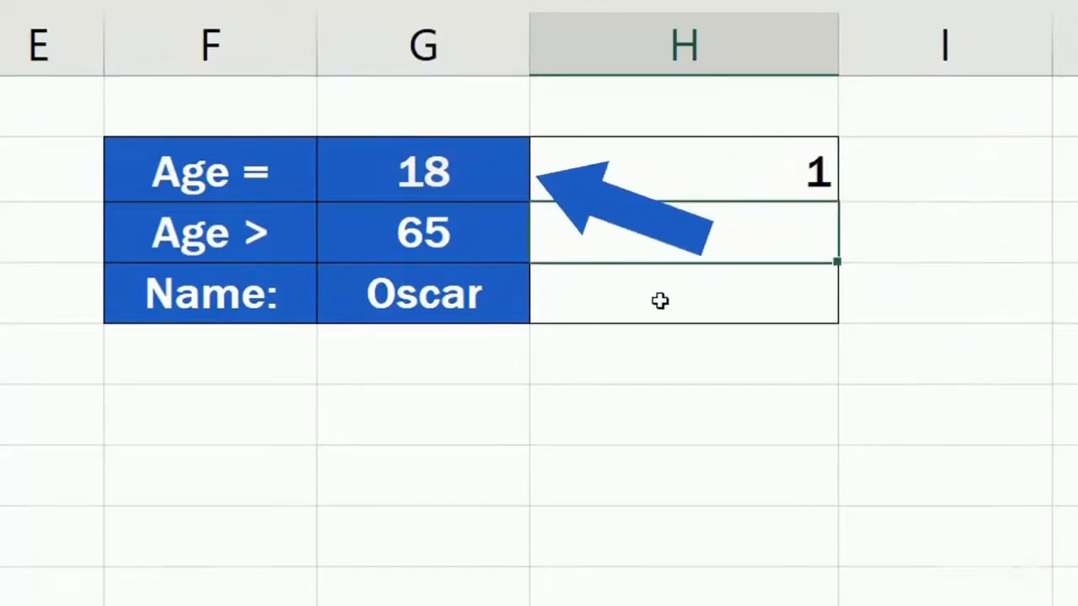
- Set the "Age =" criterion in cell G2 to 25
{"action": "left_click", "coordinate": [468, 167]}
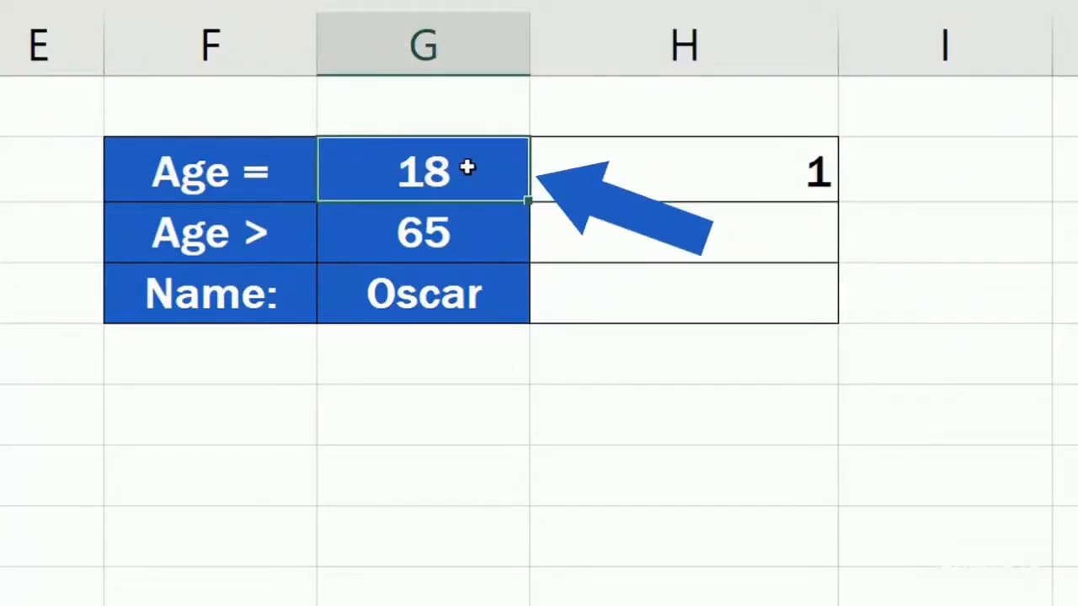
{"action": "type", "text": "25"}
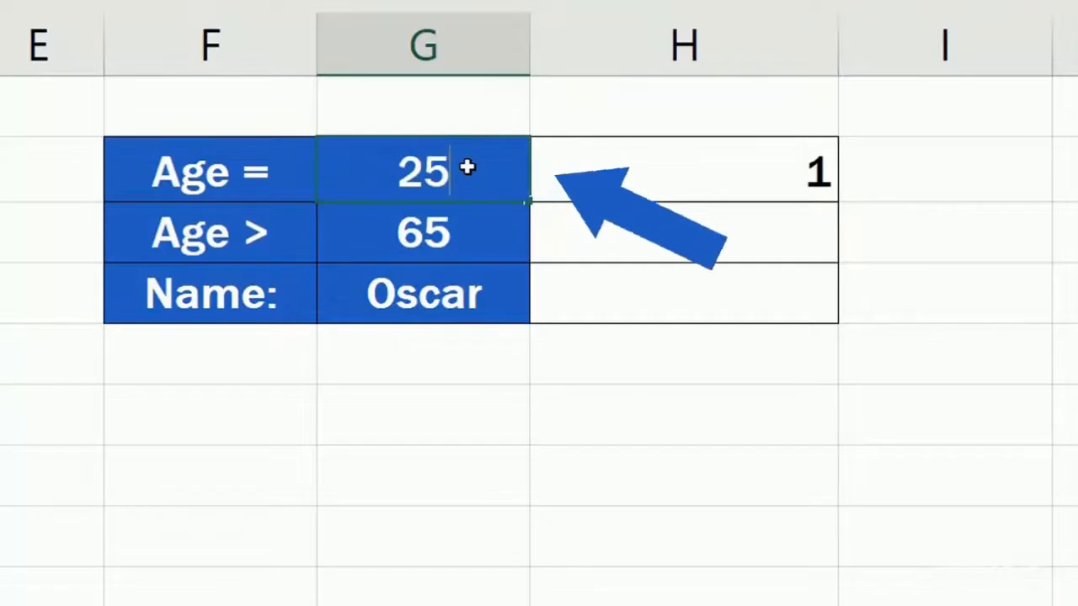
{"action": "key", "text": "Return"}
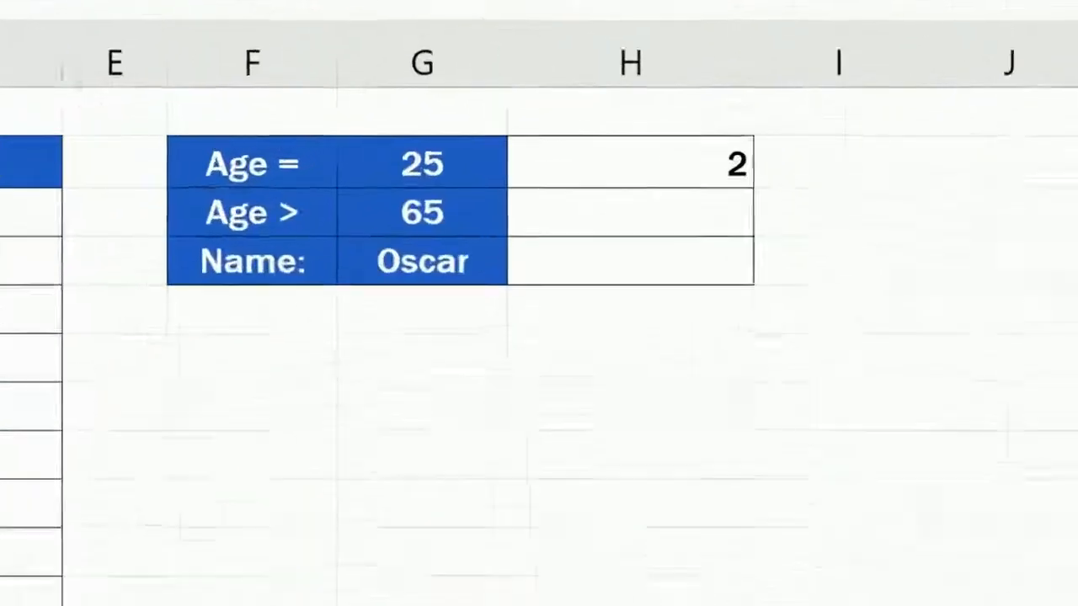
- Enter =COUNTIF(D3:D35,">65") in cell H3 to count the people older than 65
{"action": "left_click", "coordinate": [770, 232]}
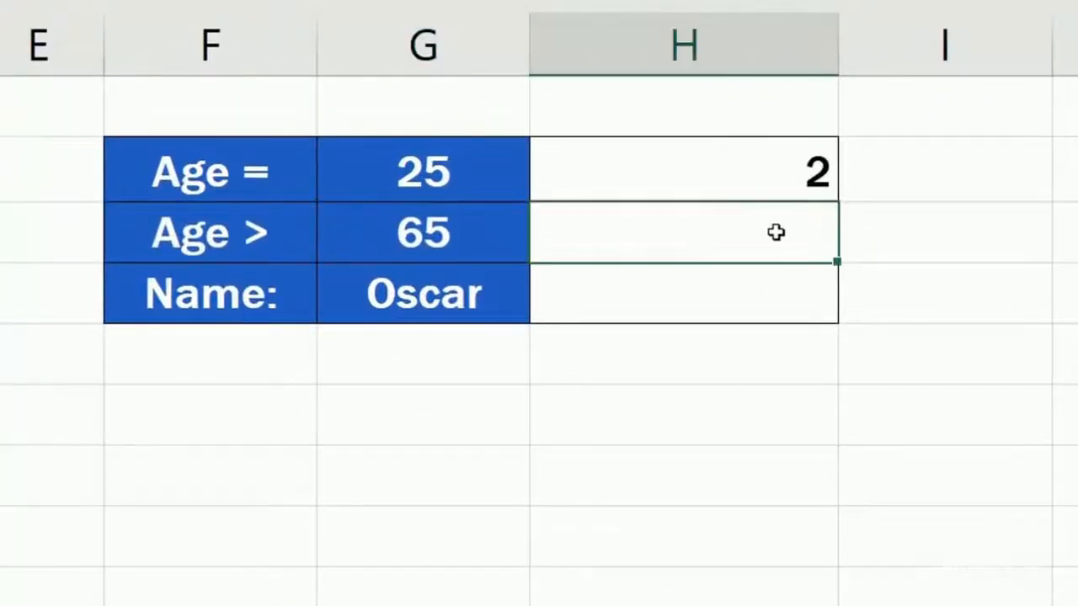
{"action": "type", "text": "=counti"}
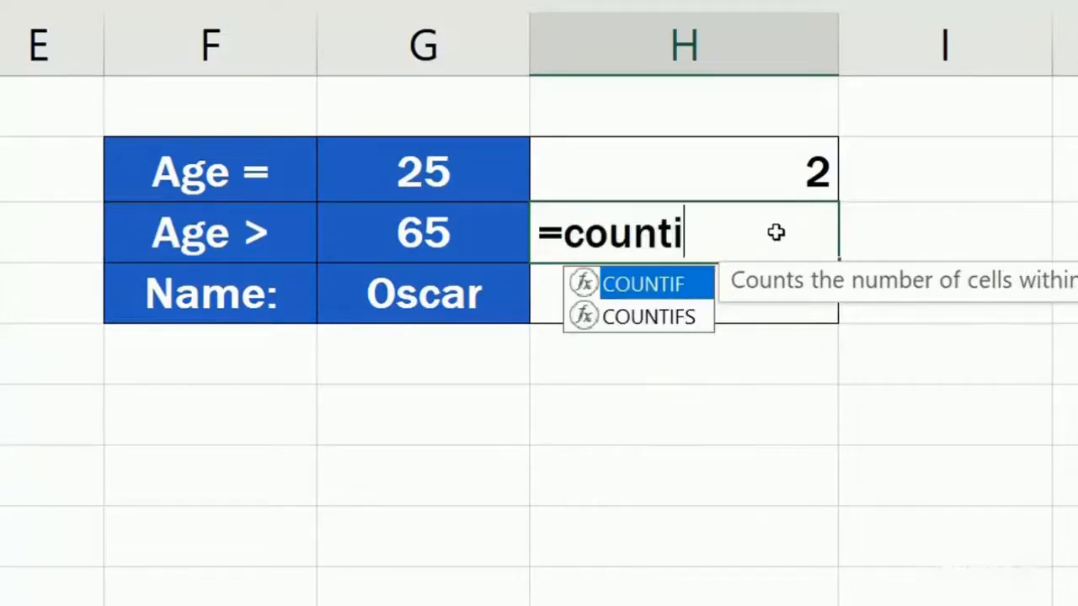
{"action": "double_click", "coordinate": [691, 287]}
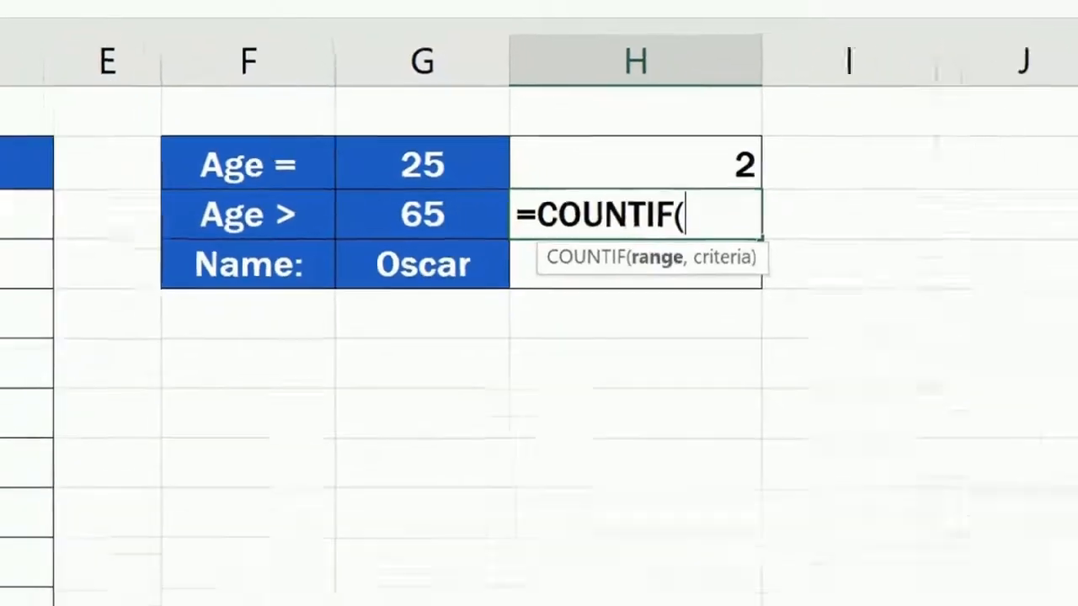
{"action": "left_click_drag", "start_coordinate": [240, 164], "coordinate": [296, 552]}
{"action": "scroll", "coordinate": [527, 249], "scroll_direction": "up", "scroll_amount": 2}
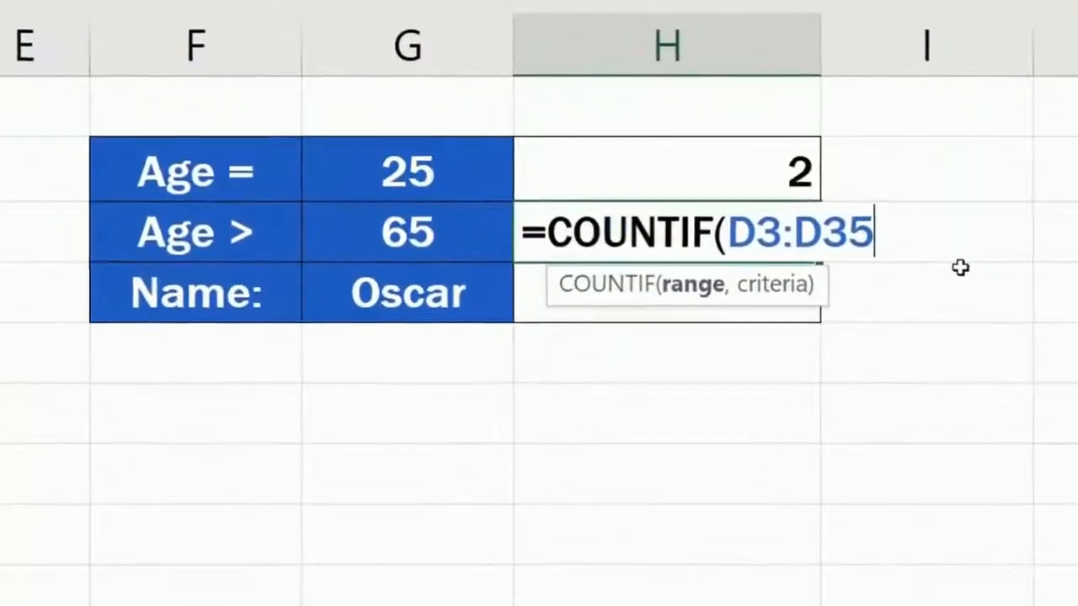
{"action": "type", "text": ","}
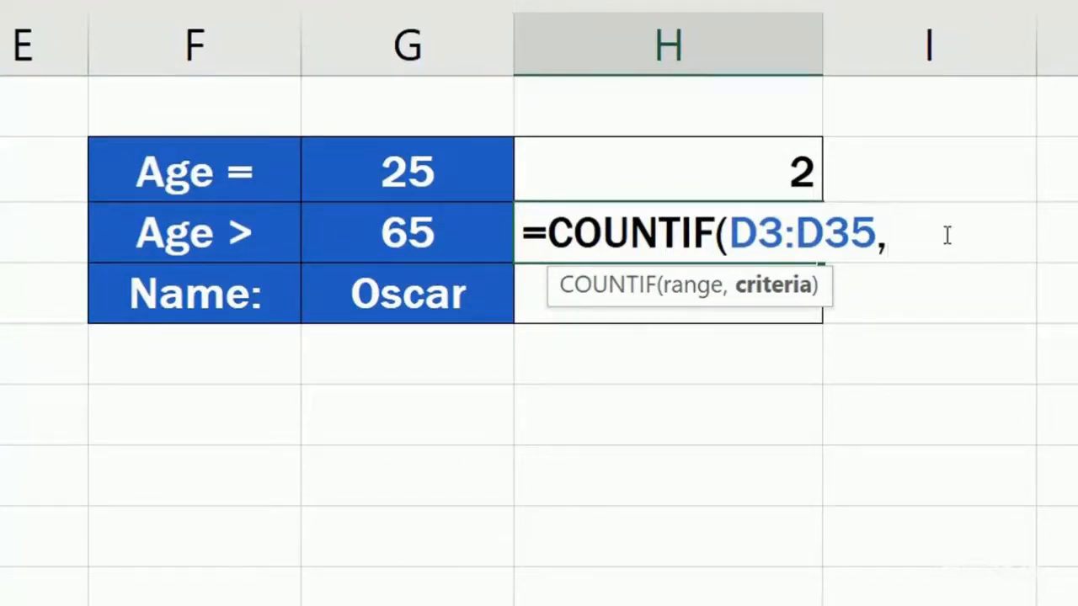
{"action": "type", "text": "\">65\""}
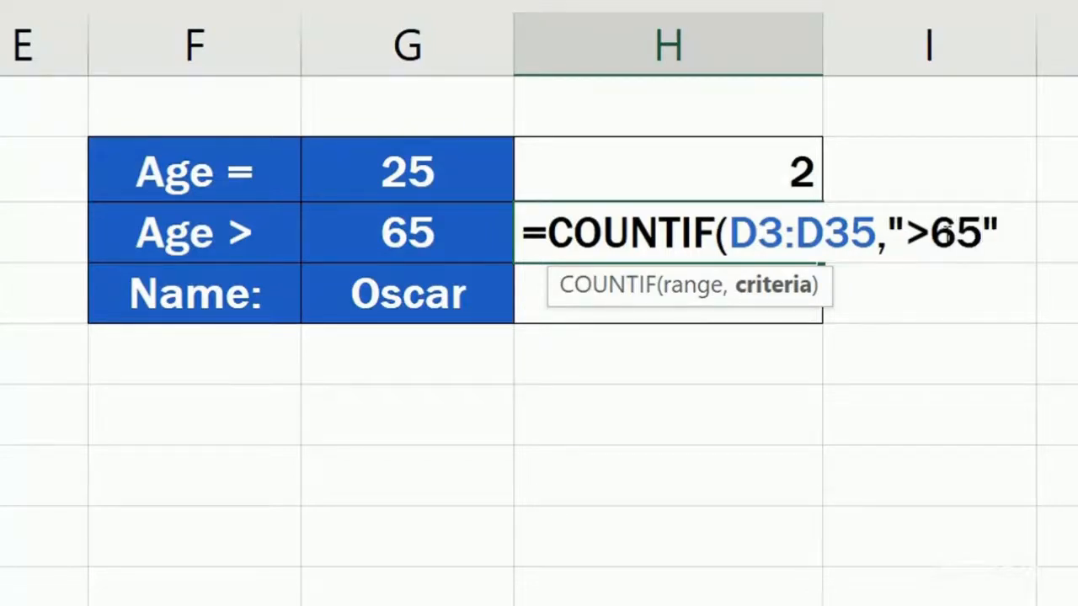
{"action": "type", "text": ")"}
{"action": "key", "text": "Return"}
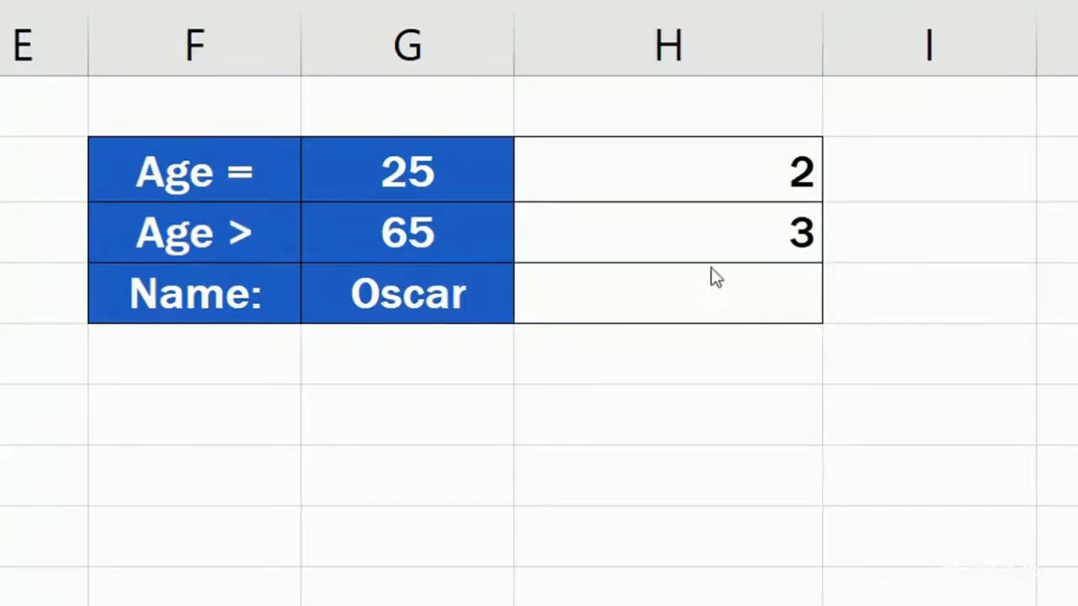
- Change the criterion in H3's COUNTIF formula to ">"&G3 so that it refers to the age limit cell
{"action": "left_click", "coordinate": [711, 277]}
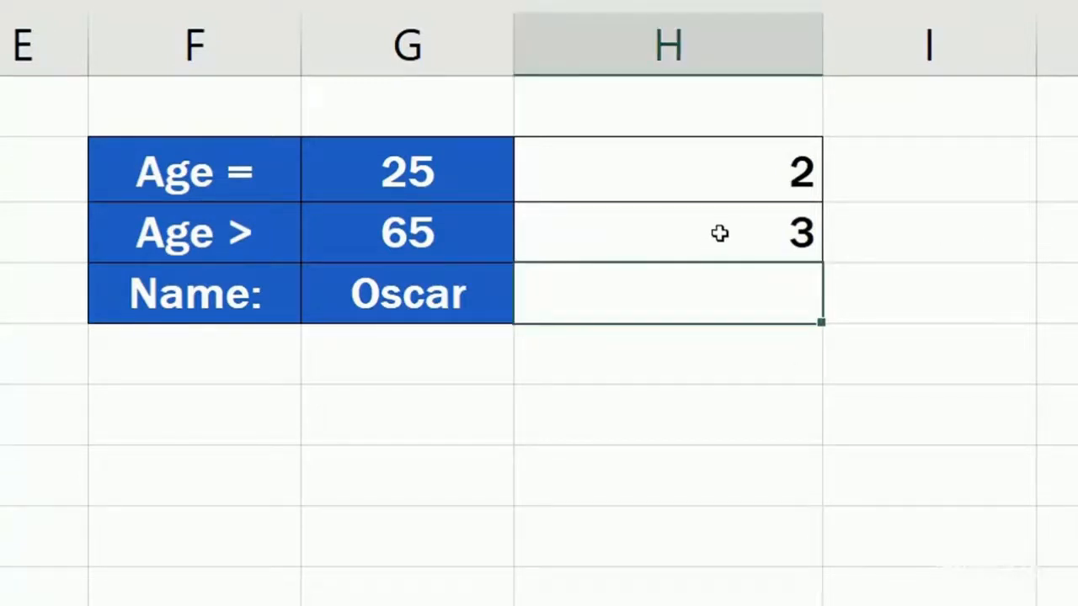
{"action": "double_click", "coordinate": [719, 232]}
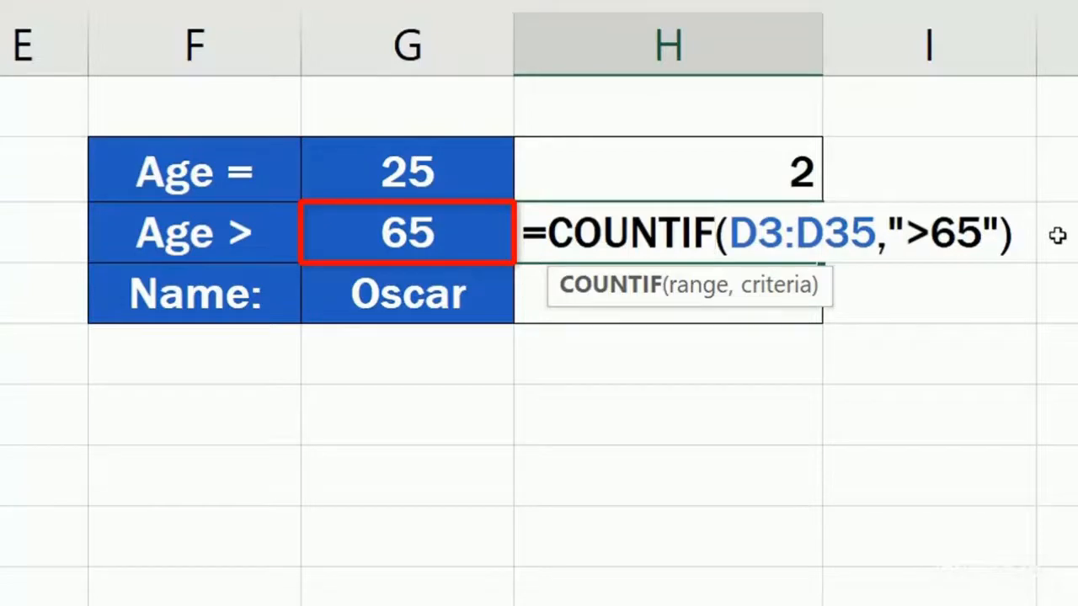
{"action": "left_click", "coordinate": [984, 234]}
{"action": "key", "text": "BackSpace"}
{"action": "key", "text": "BackSpace"}
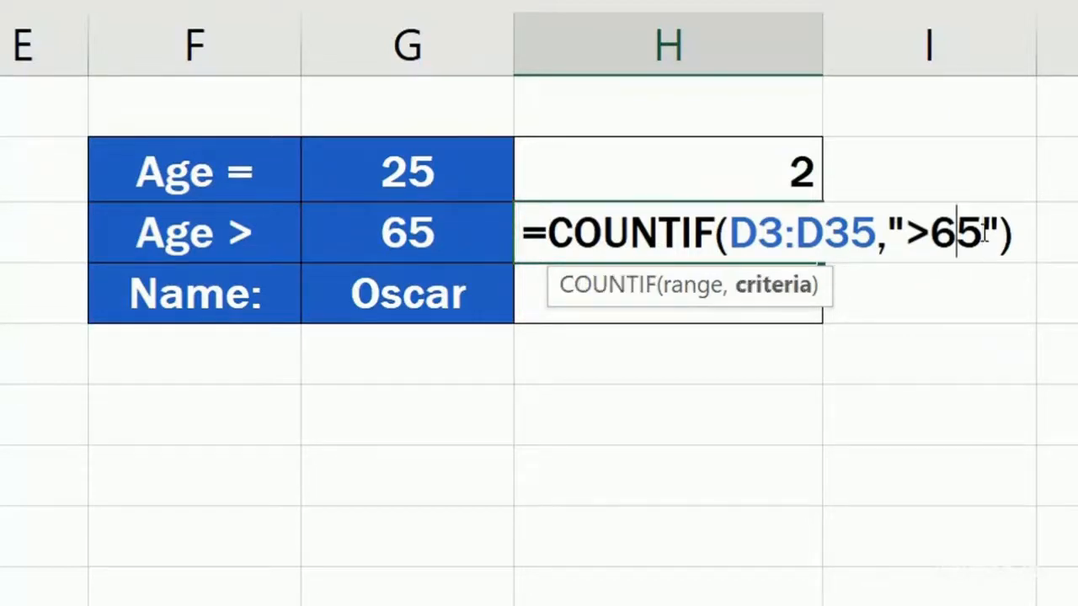
{"action": "key", "text": "Right"}
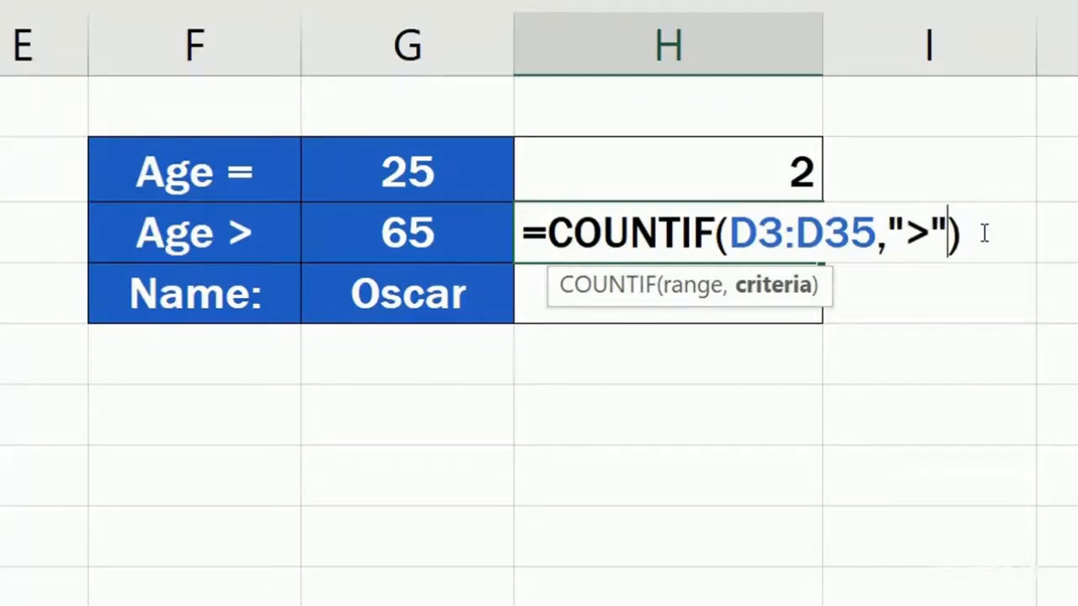
{"action": "type", "text": "&"}
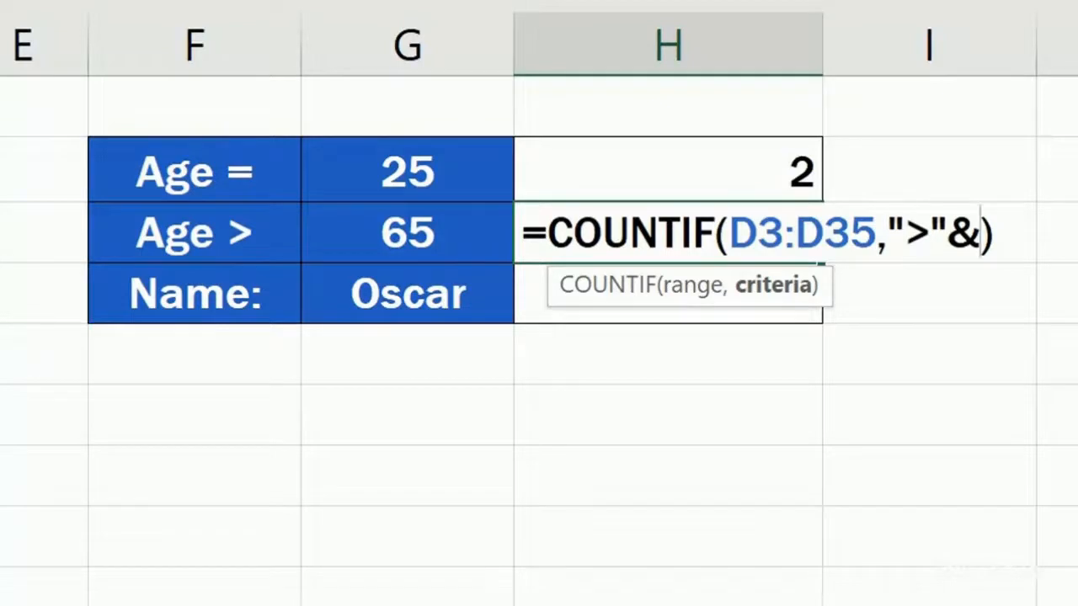
{"action": "type", "text": "G3"}
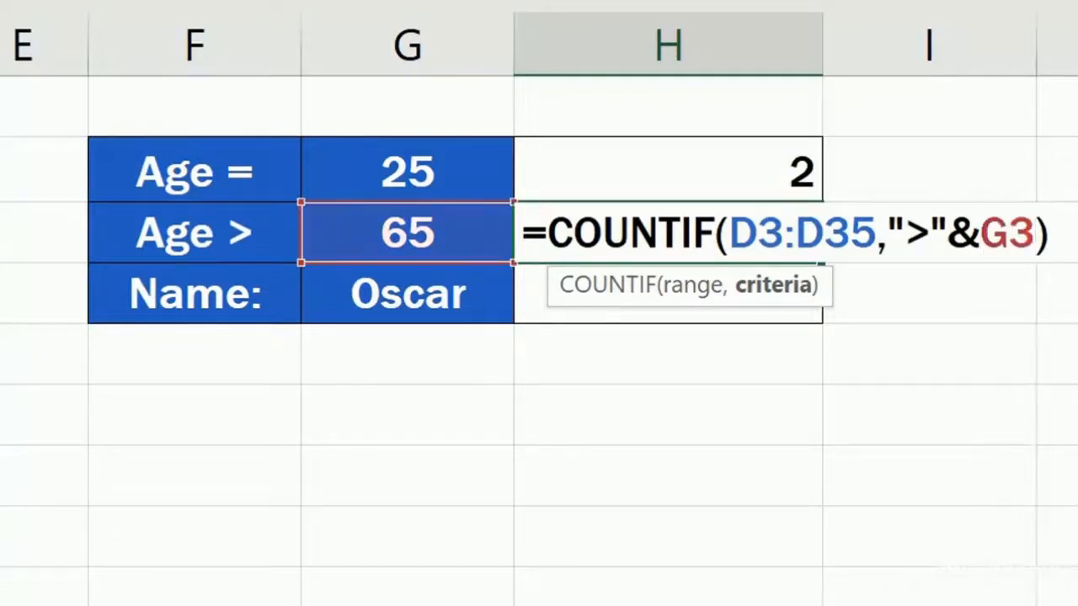
{"action": "key", "text": "Return"}
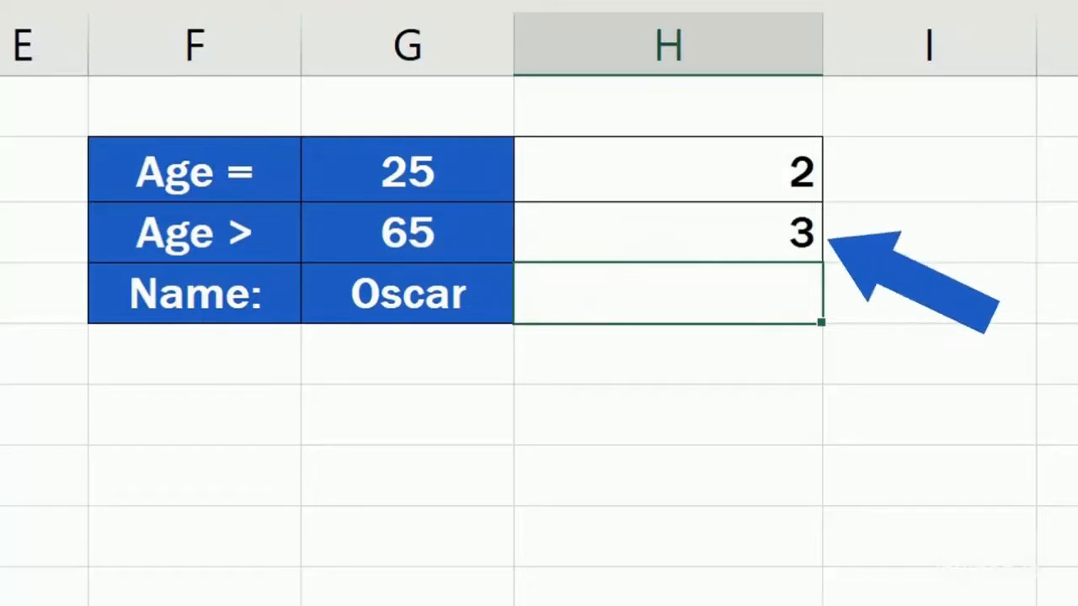
- Set the "Age >" criterion in cell G3 to 40
{"action": "left_click", "coordinate": [426, 236]}
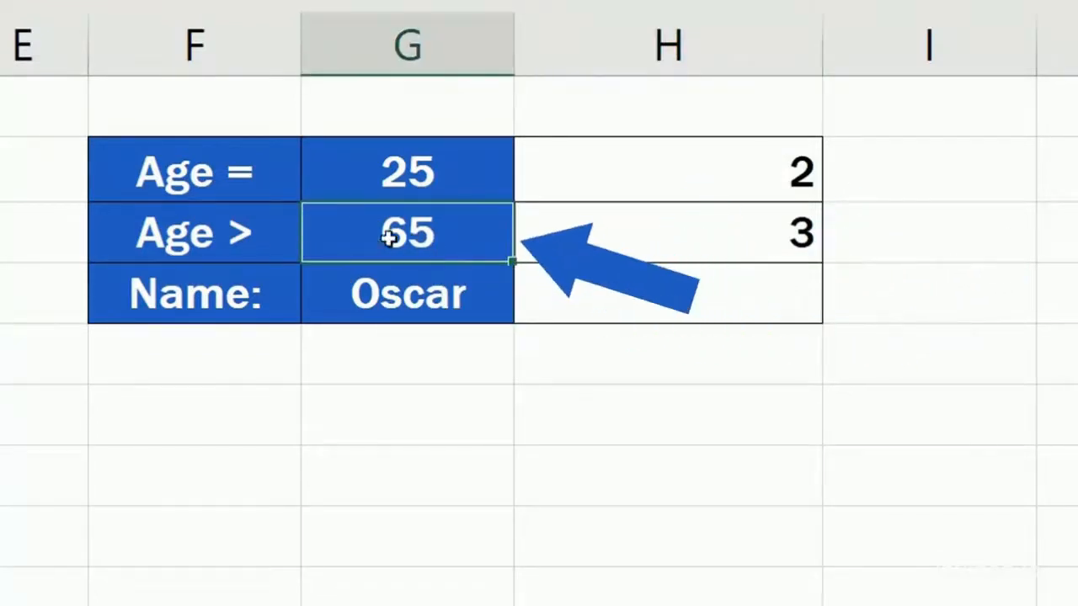
{"action": "type", "text": "40"}
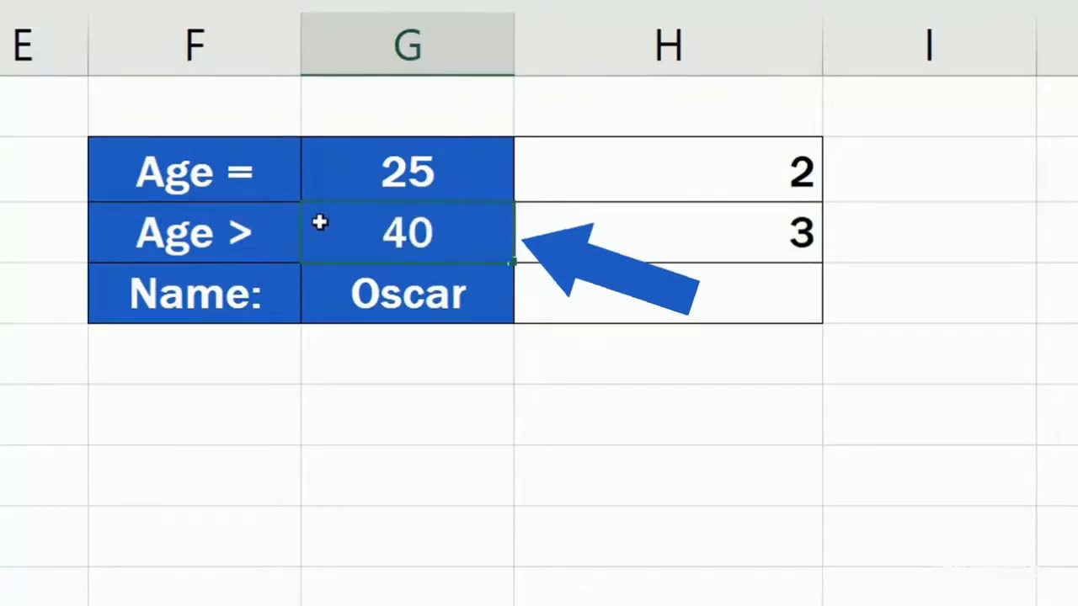
{"action": "key", "text": "Return"}
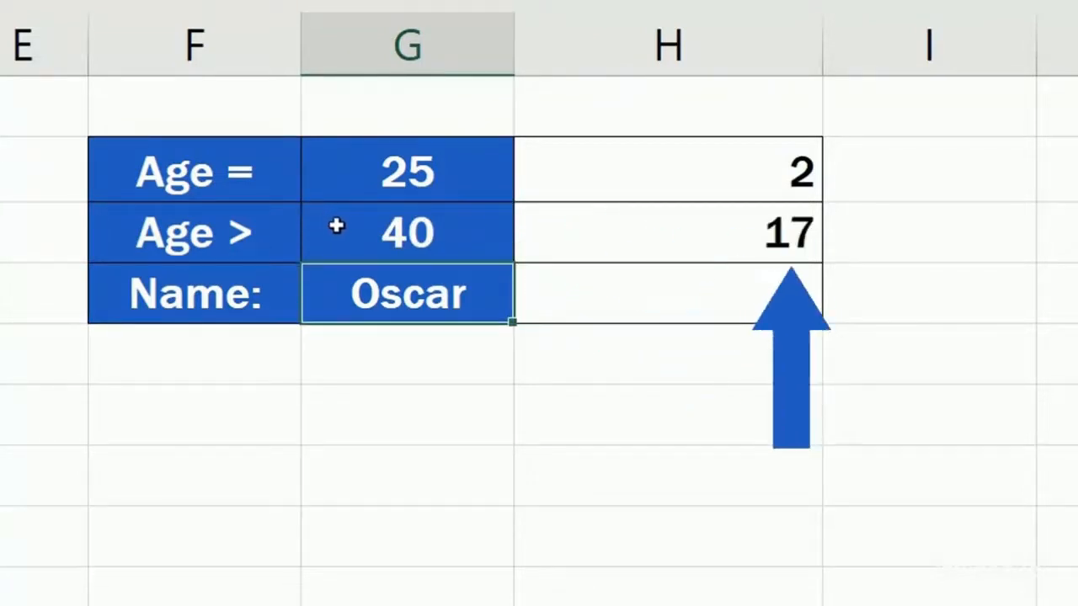
{"action": "left_click", "coordinate": [339, 228]}
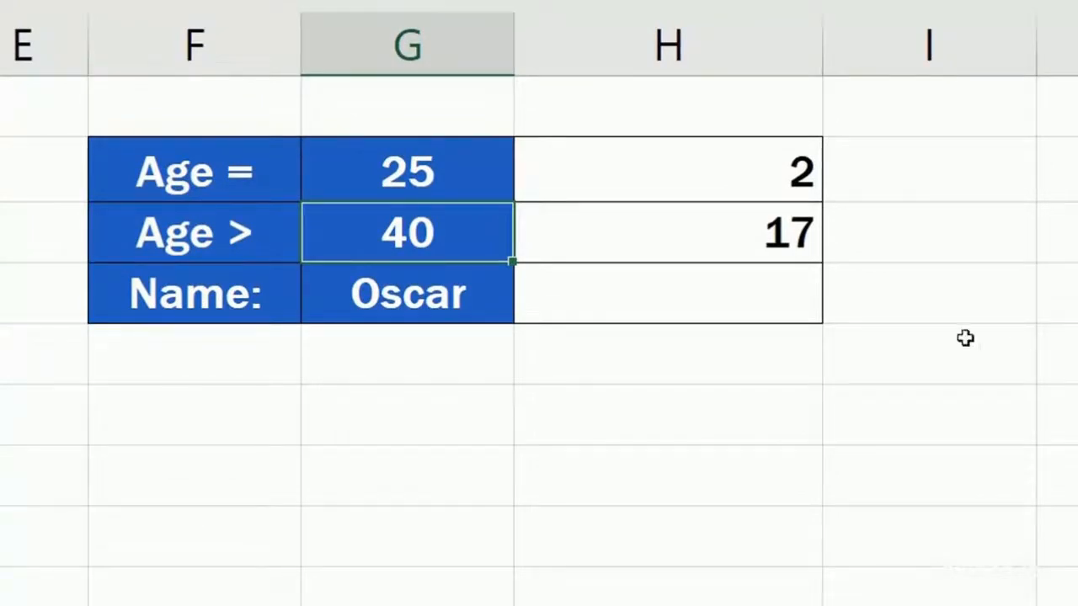
- Enter a COUNTIF formula in cell H4 over the range B3:D35, with the first name shown in G4 as quoted text criterion
{"action": "left_click", "coordinate": [754, 299]}
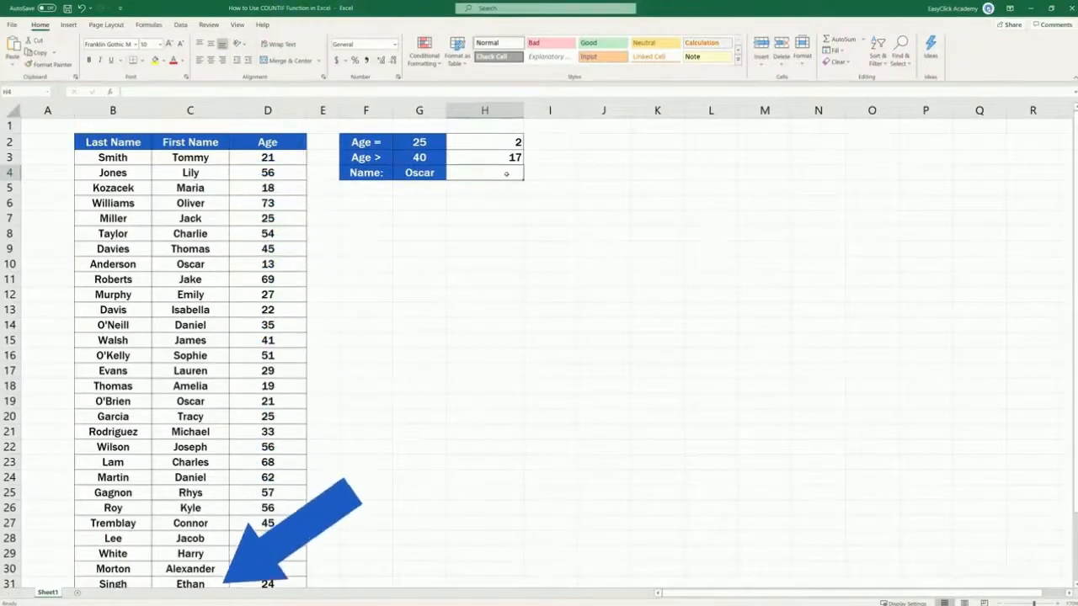
{"action": "type", "text": "=counti"}
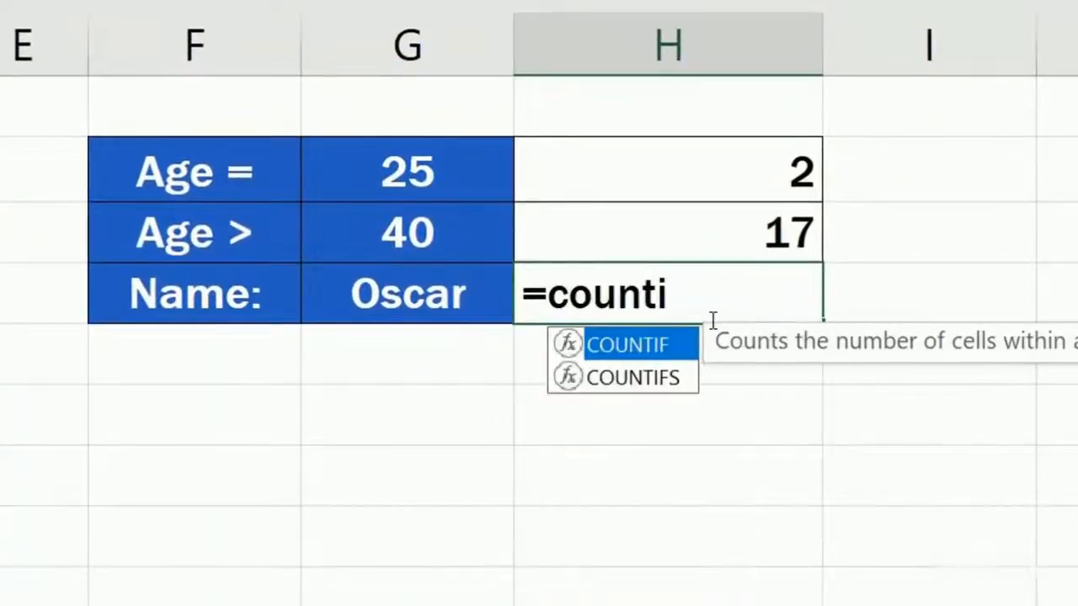
{"action": "double_click", "coordinate": [663, 344]}
{"action": "left_click_drag", "start_coordinate": [78, 159], "coordinate": [245, 555]}
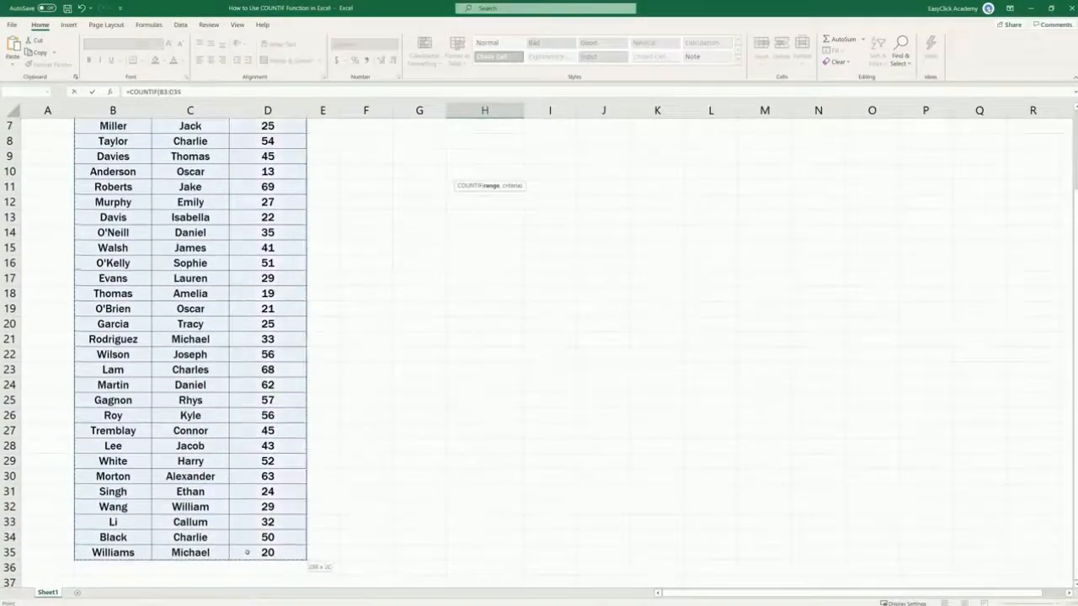
{"action": "type", "text": ","}
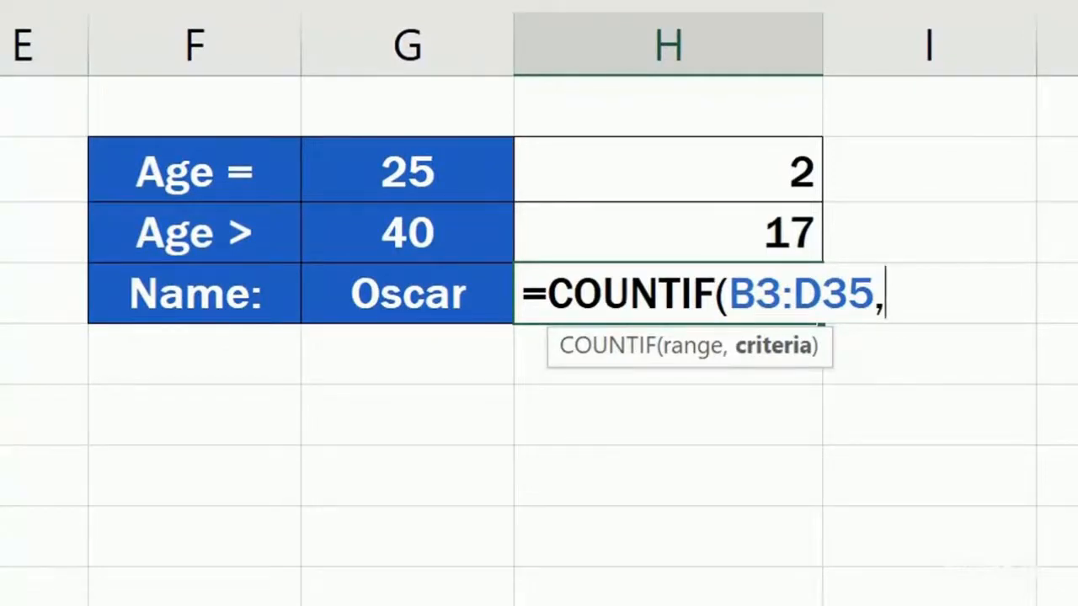
{"action": "type", "text": "\"Oscar\""}
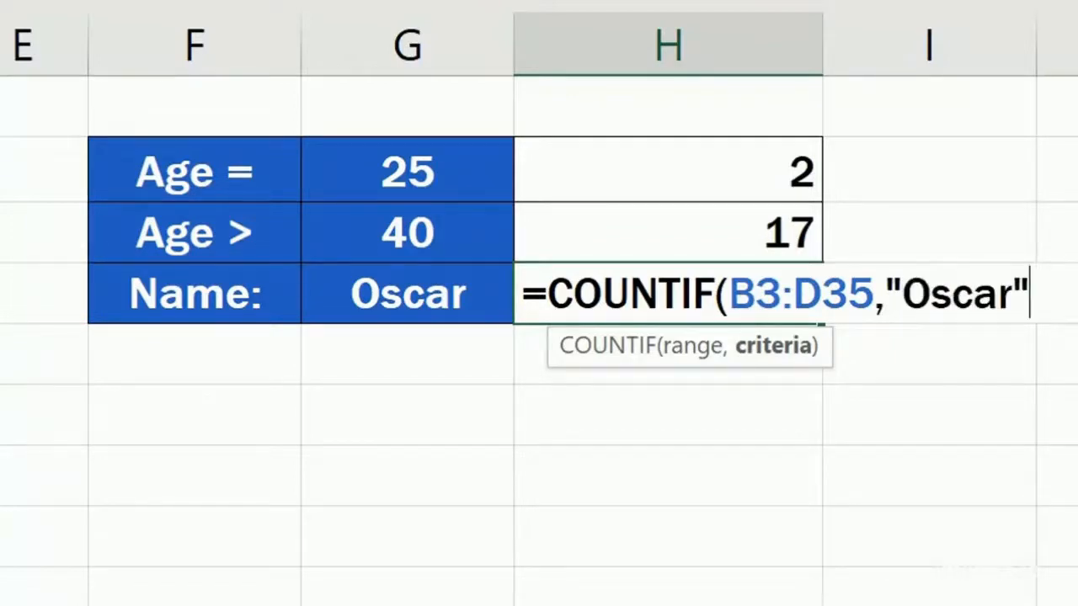
{"action": "type", "text": ")"}
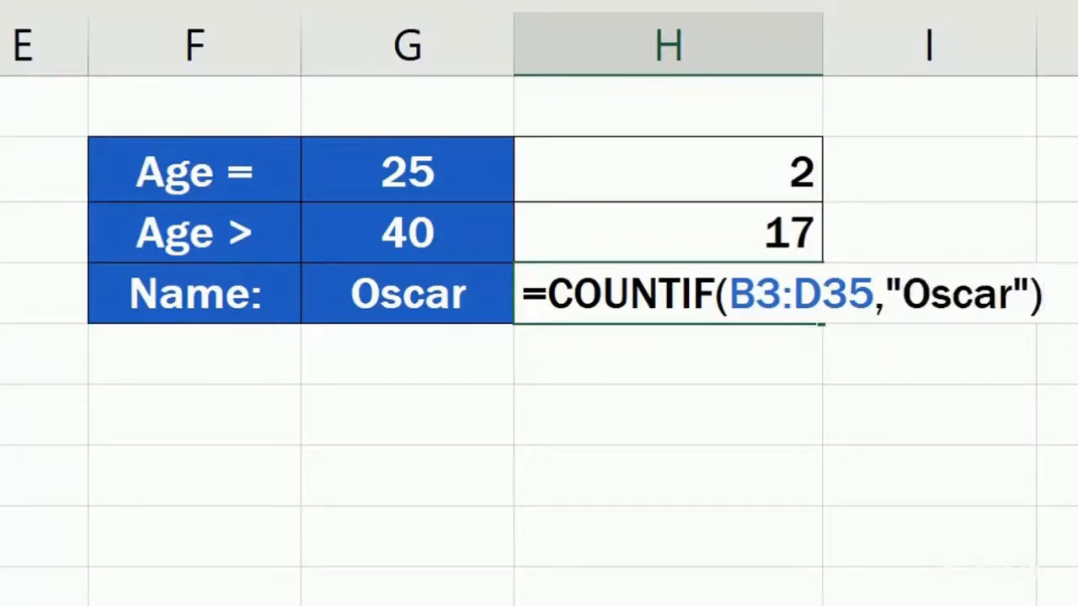
{"action": "key", "text": "Return"}
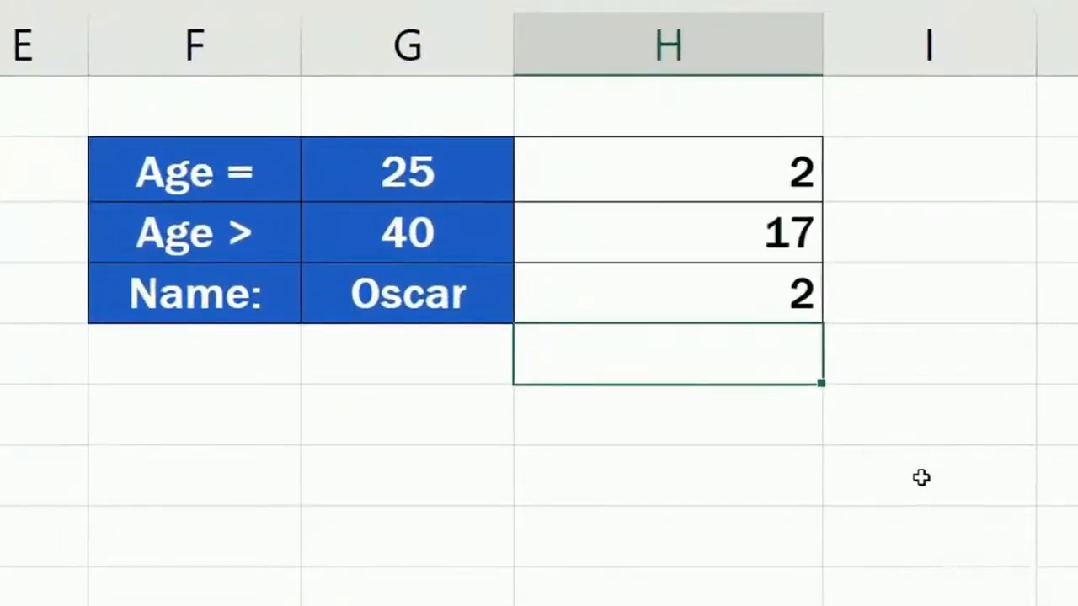
- Replace the quoted name in H4's COUNTIF formula with a reference to cell G4
{"action": "double_click", "coordinate": [744, 295]}
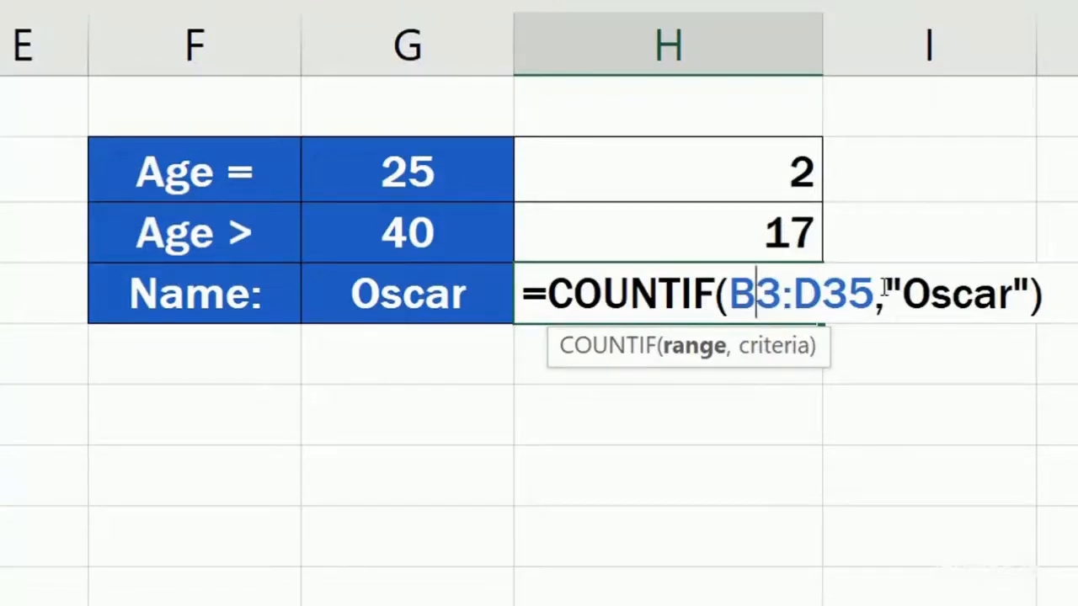
{"action": "left_click_drag", "start_coordinate": [886, 293], "coordinate": [1029, 286]}
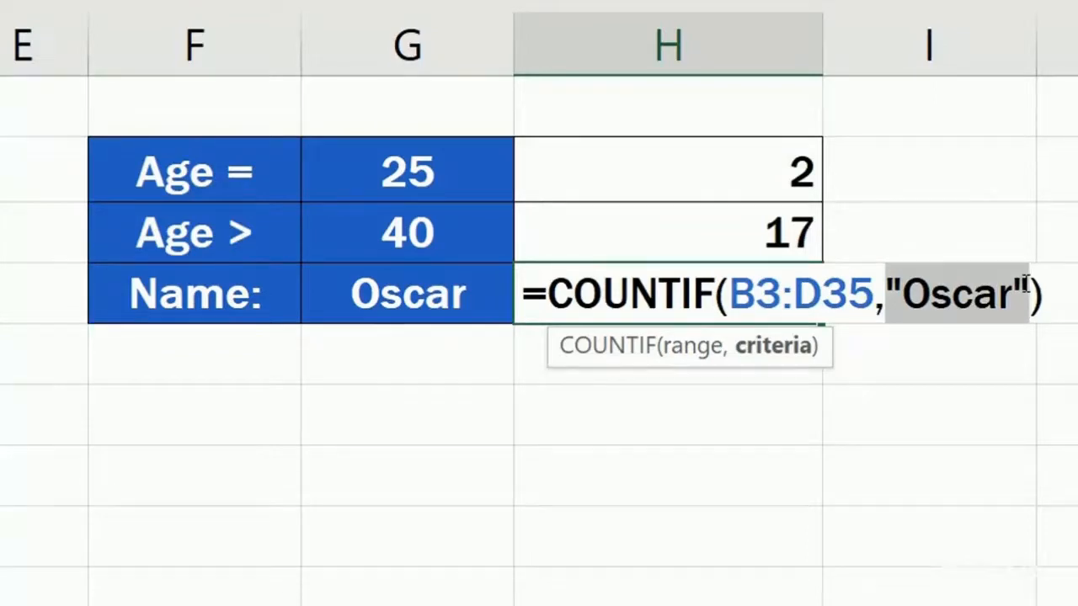
{"action": "type", "text": "G4"}
{"action": "key", "text": "Return"}
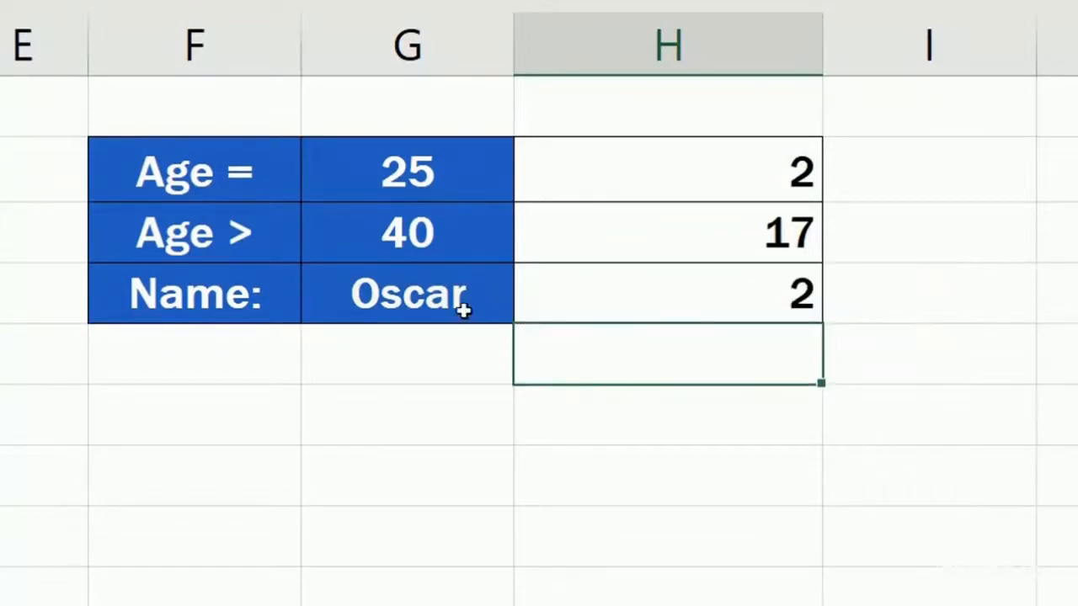
- Set the "Name:" criterion in cell G4 to the first name listed in cell C5
{"action": "left_click", "coordinate": [438, 296]}
{"action": "type", "text": "Maria"}
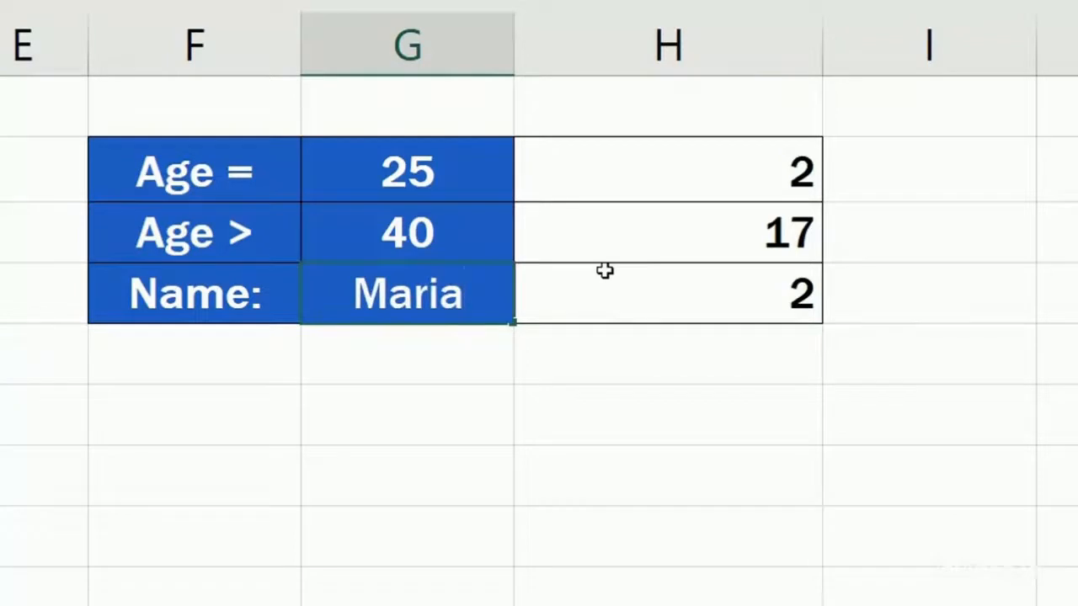
{"action": "key", "text": "Return"}
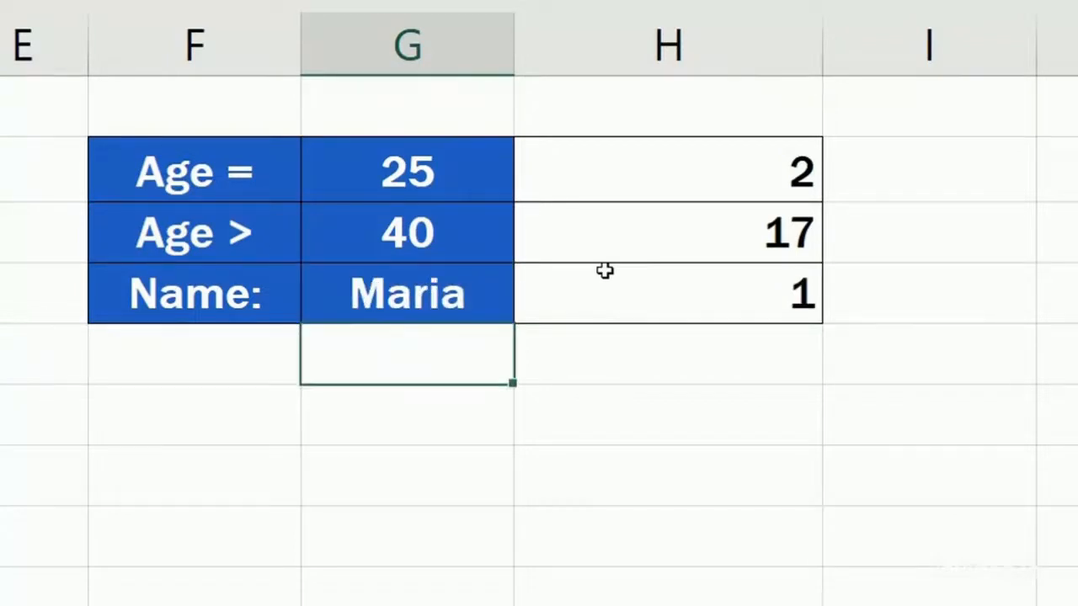